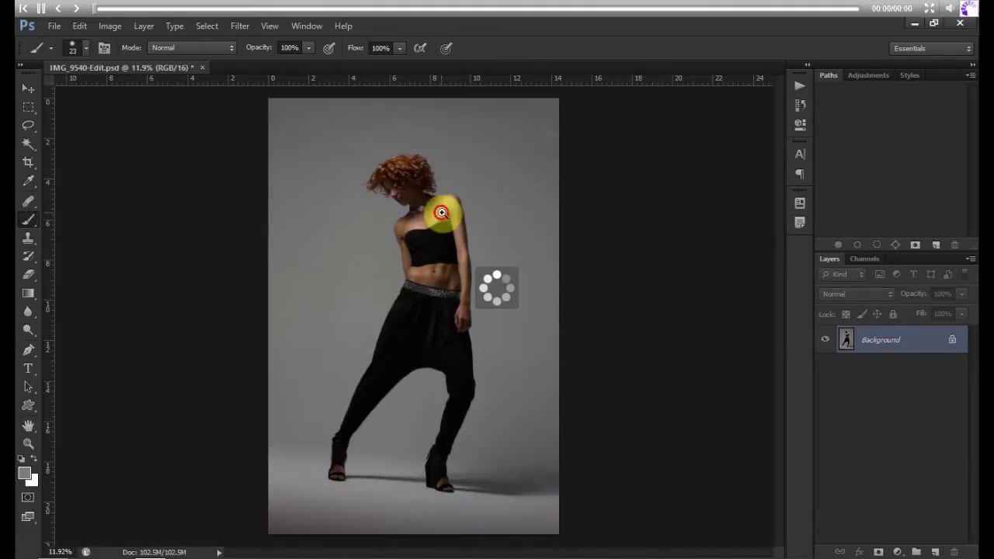
Step: Create a new Soft Light layer filled with 50% gray and name it "Color tone"
{"action": "left_click_drag", "start_coordinate": [441, 213], "coordinate": [519, 235]}
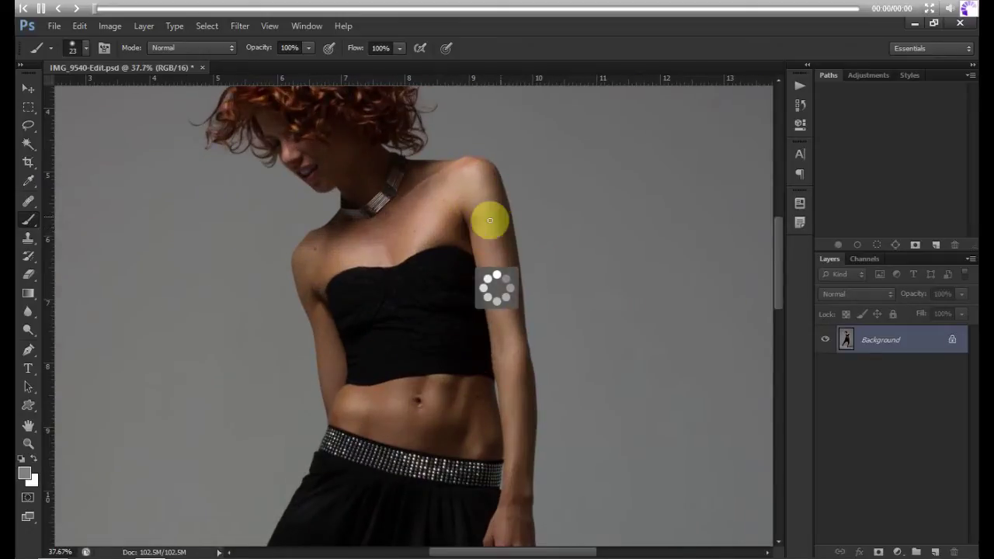
{"action": "left_click_drag", "start_coordinate": [490, 216], "coordinate": [488, 315]}
{"action": "left_click_drag", "start_coordinate": [504, 261], "coordinate": [497, 276]}
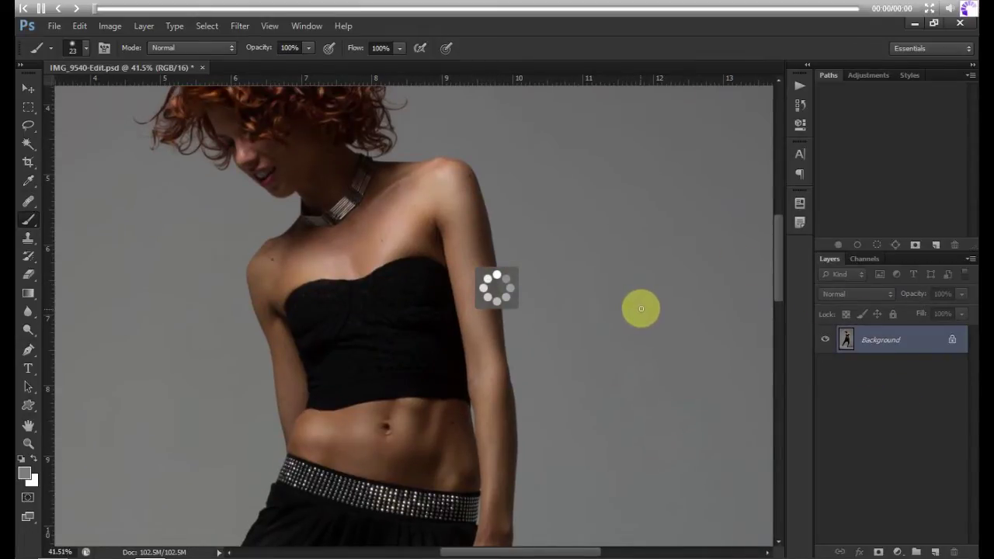
{"action": "left_click", "coordinate": [143, 25]}
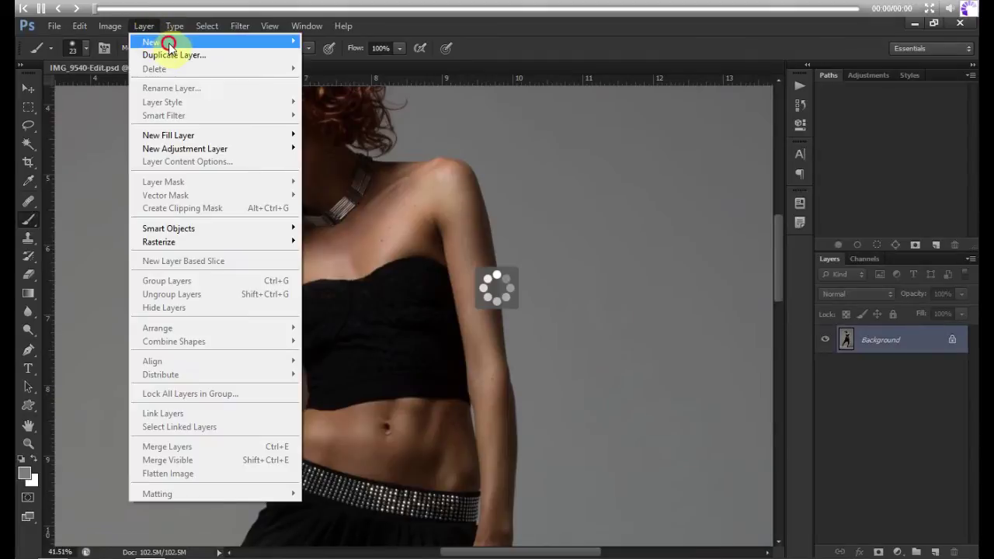
{"action": "mouse_move", "coordinate": [166, 41]}
{"action": "left_click", "coordinate": [339, 42]}
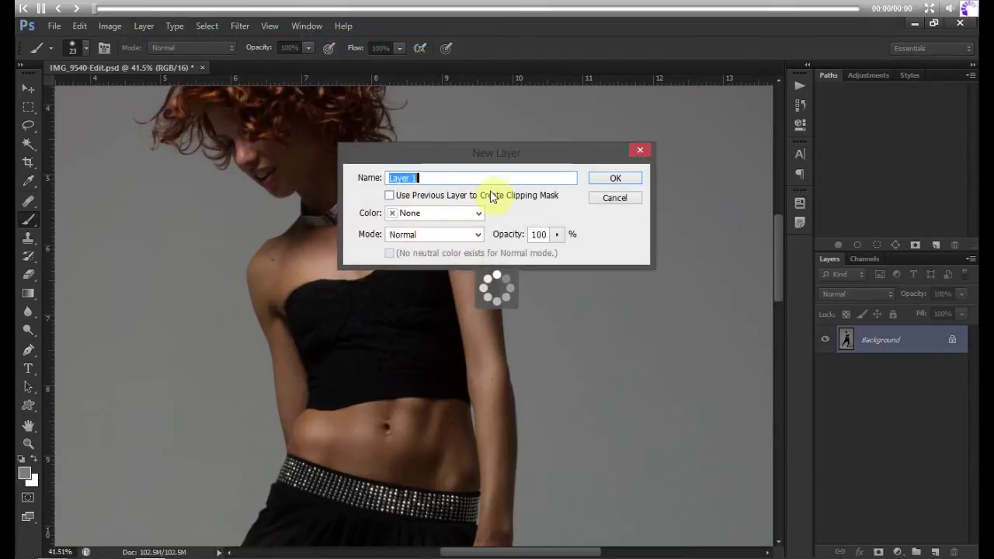
{"action": "left_click", "coordinate": [472, 235]}
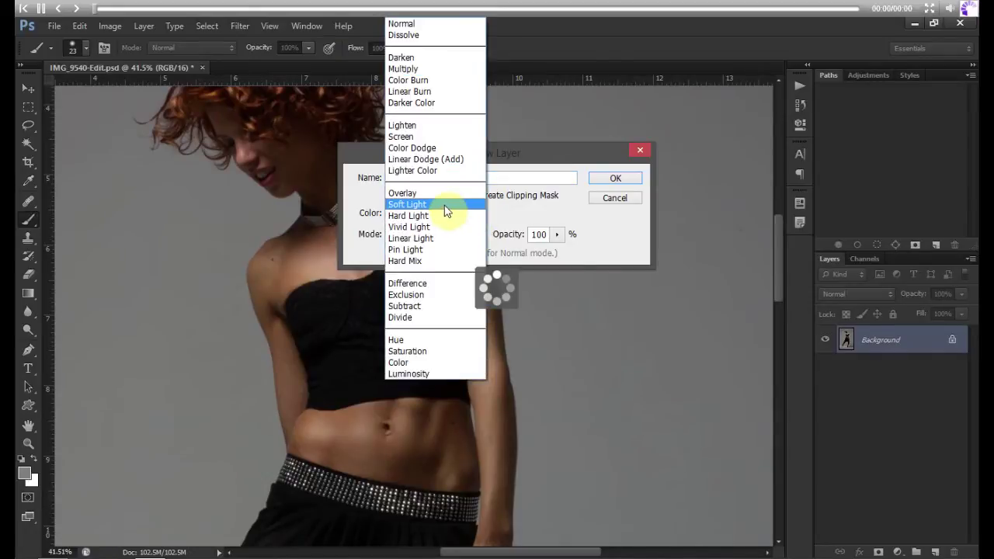
{"action": "left_click", "coordinate": [446, 204]}
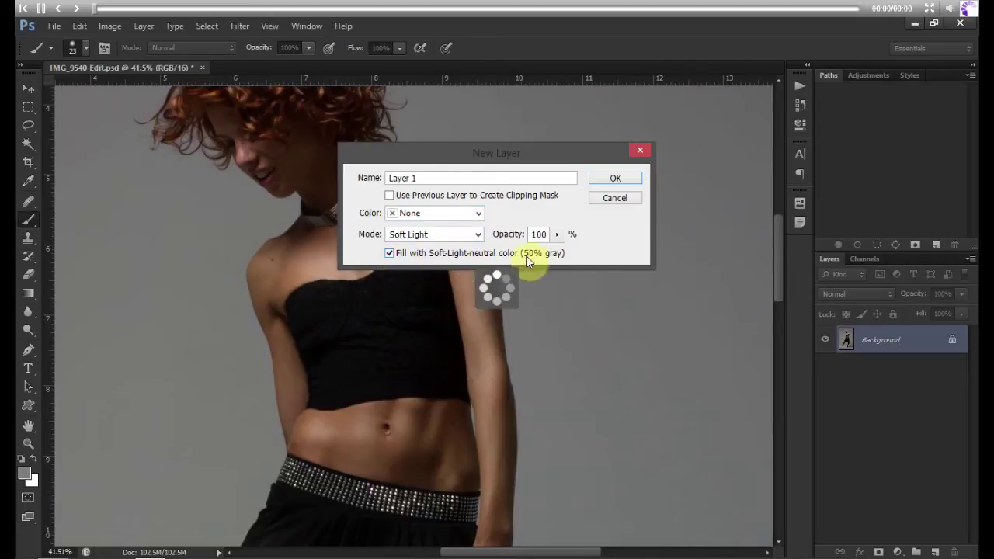
{"action": "left_click", "coordinate": [615, 181]}
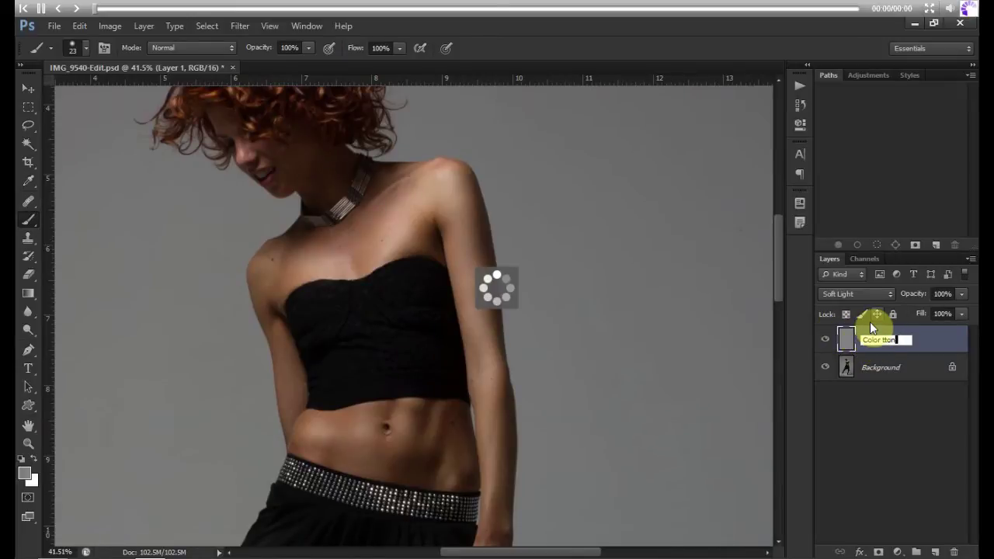
{"action": "type", "text": "e"}
{"action": "key", "text": "Return"}
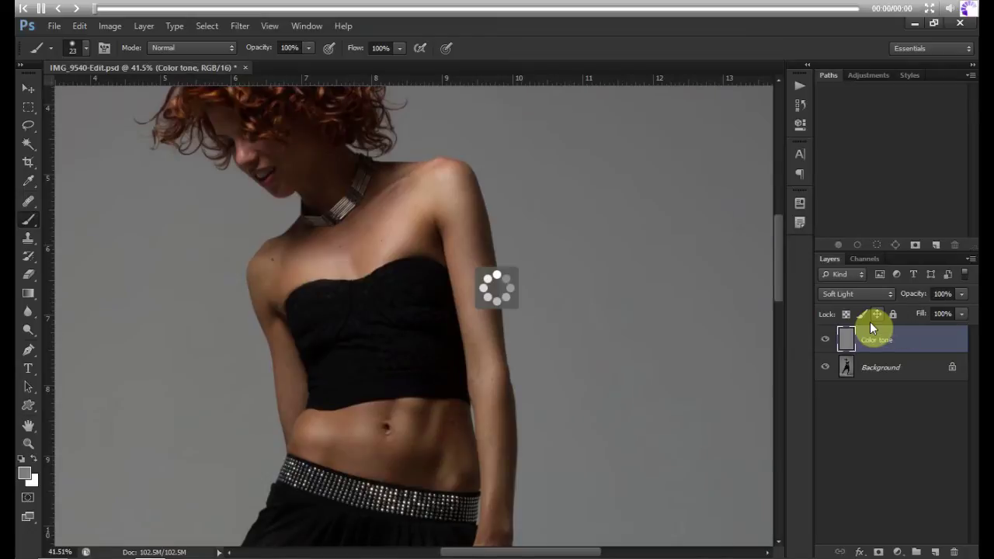
Step: Set up the Brush tool with a skin tone sampled beside the shoulder, size 63 and 41% opacity
{"action": "mouse_move", "coordinate": [386, 280]}
{"action": "left_mouse_down"}
{"action": "mouse_move", "coordinate": [422, 271]}
{"action": "mouse_move", "coordinate": [447, 291]}
{"action": "left_mouse_up"}
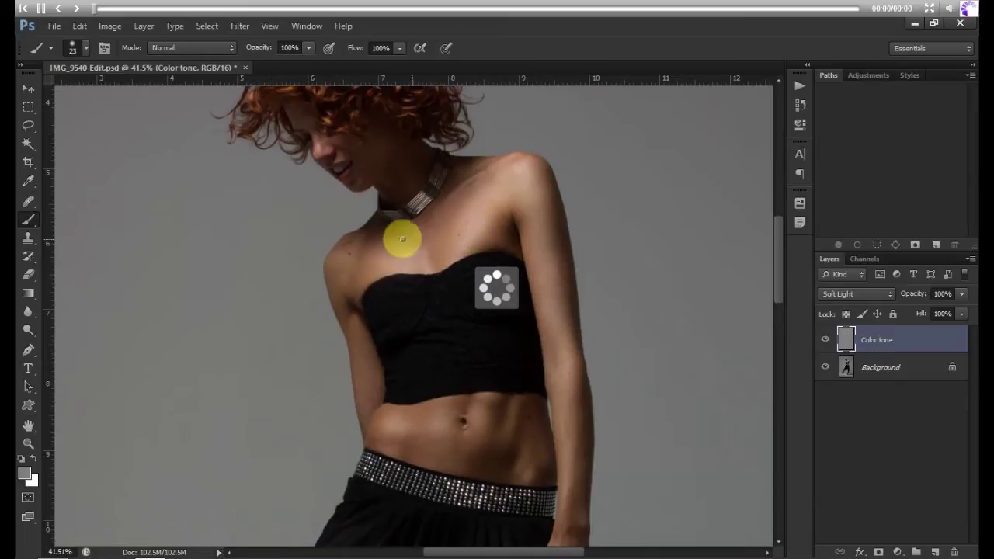
{"action": "left_click", "coordinate": [30, 220]}
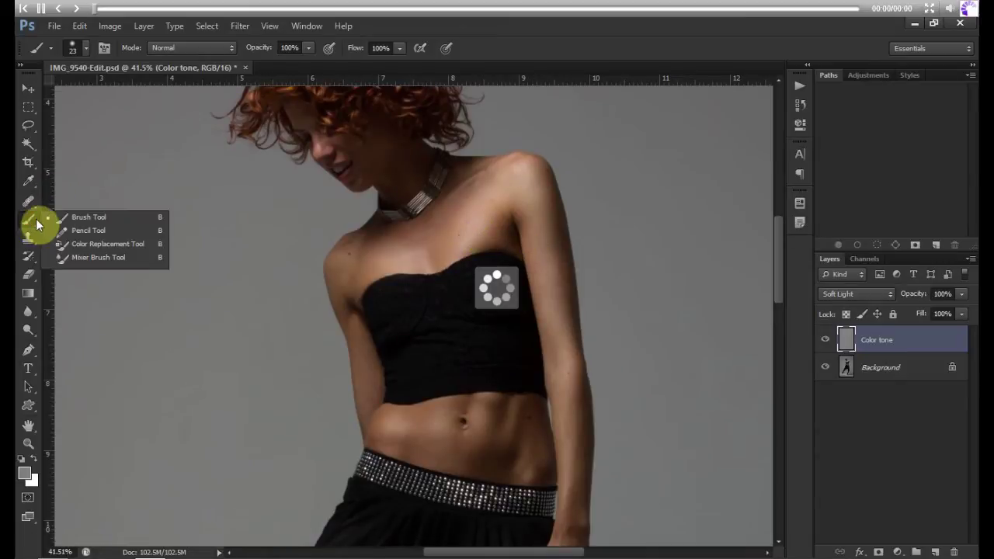
{"action": "left_click", "coordinate": [54, 220]}
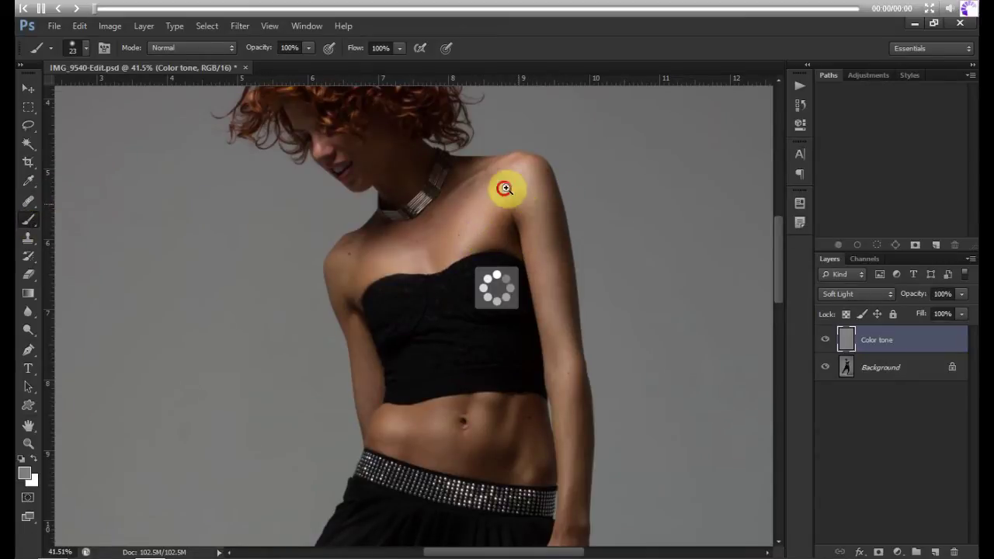
{"action": "left_click_drag", "start_coordinate": [505, 188], "coordinate": [608, 206]}
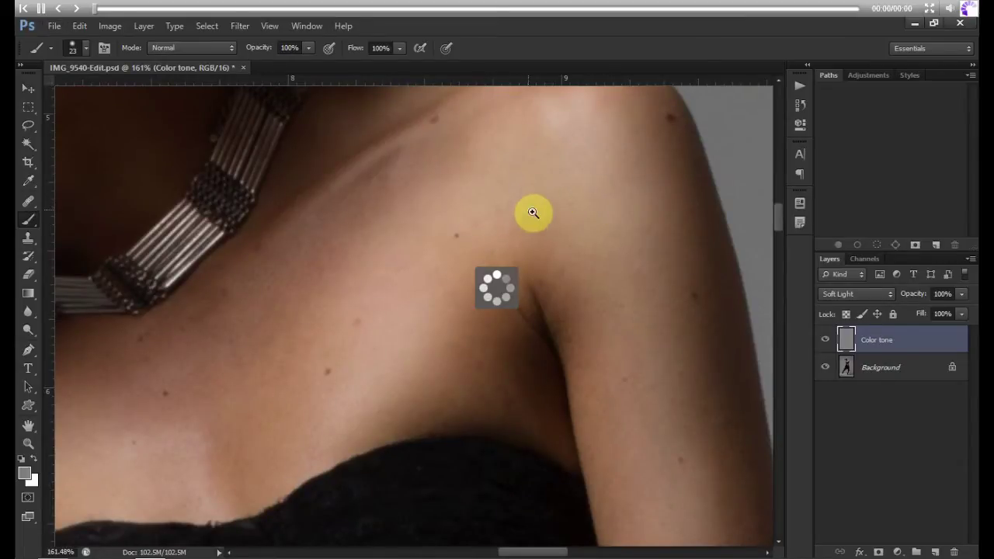
{"action": "mouse_move", "coordinate": [533, 212]}
{"action": "left_mouse_down"}
{"action": "mouse_move", "coordinate": [497, 211]}
{"action": "mouse_move", "coordinate": [539, 222]}
{"action": "left_mouse_up"}
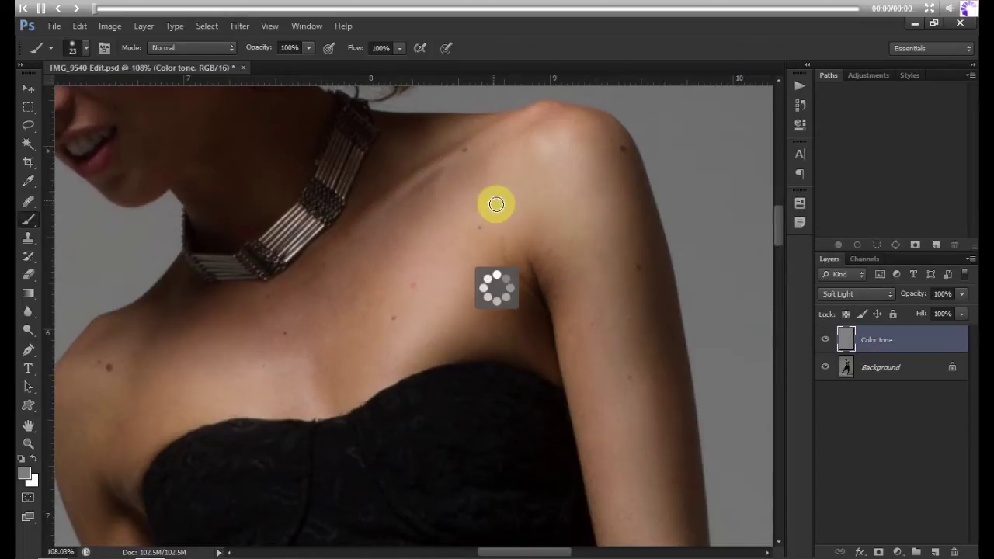
{"action": "key", "text": "alt"}
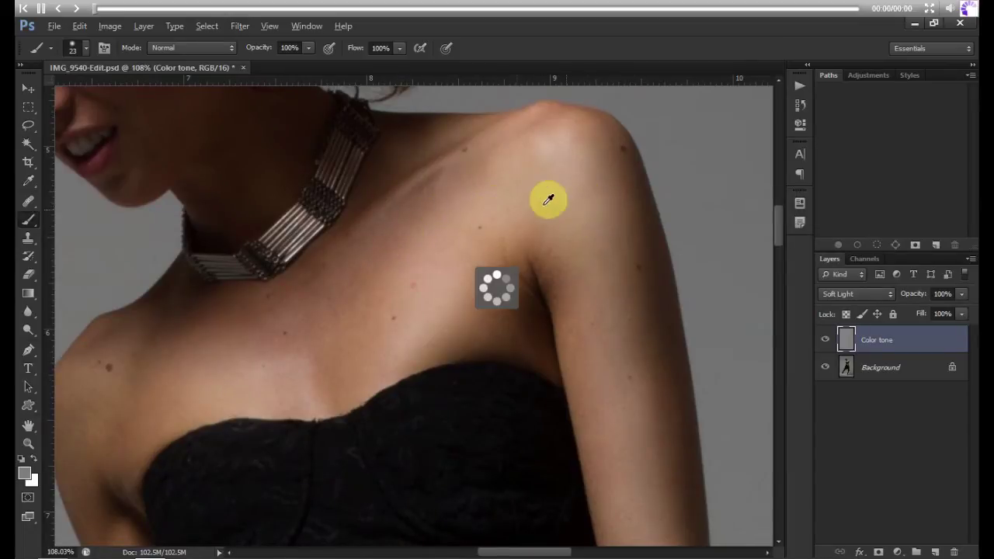
{"action": "left_click", "coordinate": [486, 180], "text": "alt"}
{"action": "left_click", "coordinate": [489, 182], "text": "alt"}
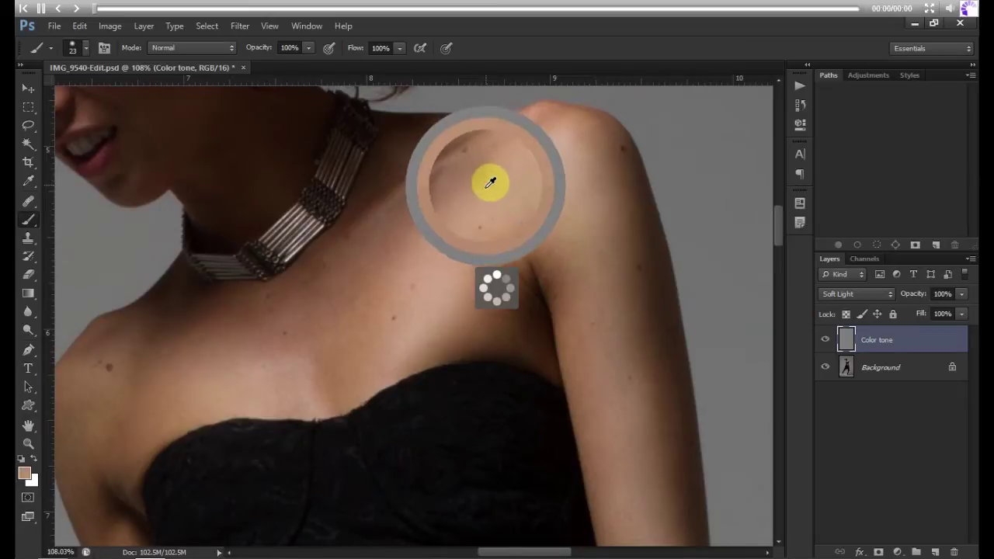
{"action": "right_click", "coordinate": [508, 197], "text": "alt"}
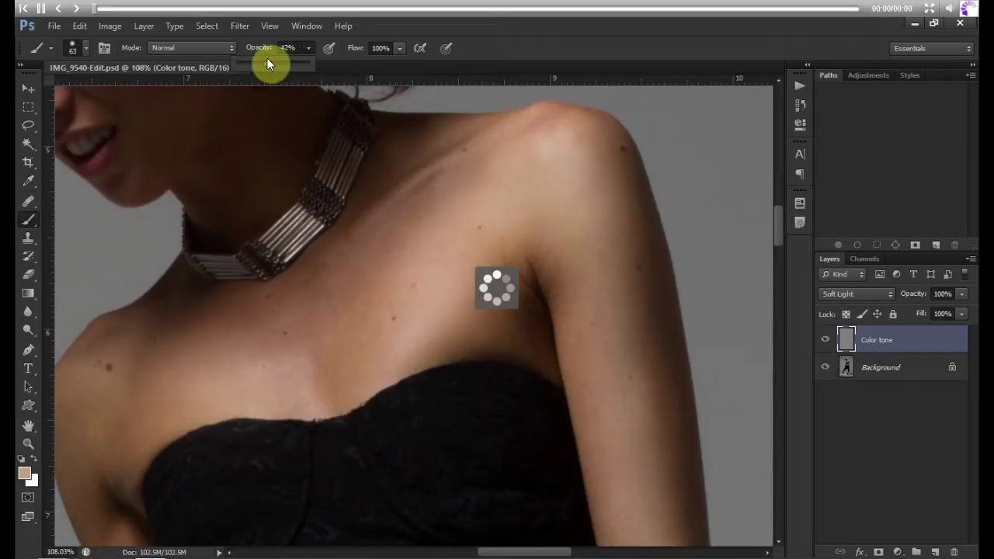
{"action": "left_click_drag", "start_coordinate": [267, 58], "coordinate": [267, 58]}
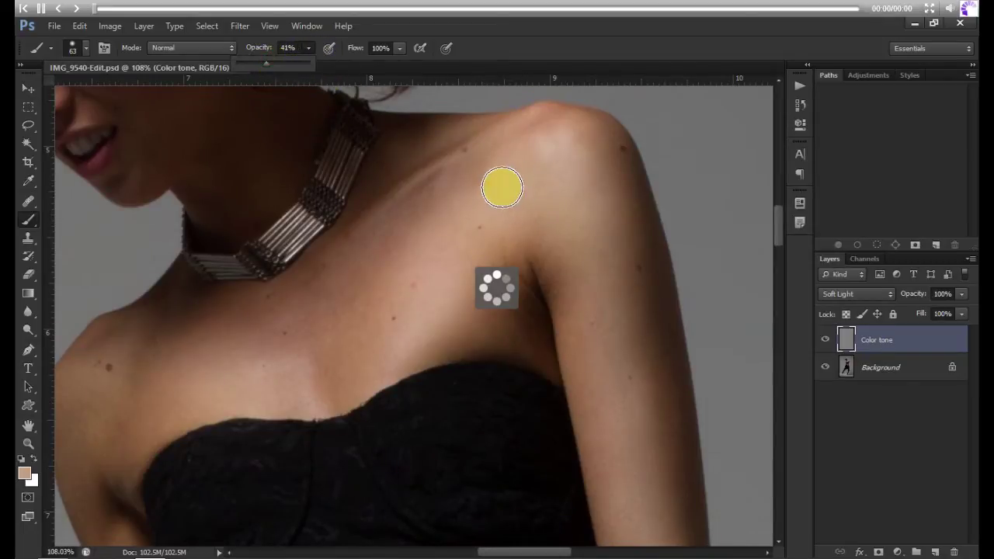
Step: Paint the sampled skin tone over the raised shoulder and upper arm on the Color tone layer
{"action": "left_click", "coordinate": [516, 171]}
{"action": "mouse_move", "coordinate": [532, 166]}
{"action": "left_mouse_down"}
{"action": "mouse_move", "coordinate": [441, 209]}
{"action": "mouse_move", "coordinate": [492, 169]}
{"action": "mouse_move", "coordinate": [409, 226]}
{"action": "mouse_move", "coordinate": [459, 180]}
{"action": "mouse_move", "coordinate": [428, 198]}
{"action": "mouse_move", "coordinate": [443, 162]}
{"action": "mouse_move", "coordinate": [414, 175]}
{"action": "mouse_move", "coordinate": [459, 155]}
{"action": "mouse_move", "coordinate": [427, 146]}
{"action": "mouse_move", "coordinate": [396, 181]}
{"action": "mouse_move", "coordinate": [405, 152]}
{"action": "mouse_move", "coordinate": [381, 181]}
{"action": "mouse_move", "coordinate": [407, 139]}
{"action": "mouse_move", "coordinate": [430, 137]}
{"action": "mouse_move", "coordinate": [414, 141]}
{"action": "mouse_move", "coordinate": [365, 272]}
{"action": "mouse_move", "coordinate": [370, 263]}
{"action": "mouse_move", "coordinate": [357, 274]}
{"action": "mouse_move", "coordinate": [337, 254]}
{"action": "mouse_move", "coordinate": [308, 285]}
{"action": "mouse_move", "coordinate": [336, 253]}
{"action": "mouse_move", "coordinate": [308, 292]}
{"action": "mouse_move", "coordinate": [400, 258]}
{"action": "mouse_move", "coordinate": [340, 323]}
{"action": "mouse_move", "coordinate": [410, 293]}
{"action": "mouse_move", "coordinate": [409, 339]}
{"action": "mouse_move", "coordinate": [394, 343]}
{"action": "mouse_move", "coordinate": [453, 332]}
{"action": "mouse_move", "coordinate": [480, 336]}
{"action": "mouse_move", "coordinate": [424, 342]}
{"action": "mouse_move", "coordinate": [481, 336]}
{"action": "mouse_move", "coordinate": [520, 346]}
{"action": "mouse_move", "coordinate": [482, 325]}
{"action": "mouse_move", "coordinate": [517, 327]}
{"action": "mouse_move", "coordinate": [506, 301]}
{"action": "mouse_move", "coordinate": [516, 322]}
{"action": "mouse_move", "coordinate": [513, 250]}
{"action": "mouse_move", "coordinate": [565, 295]}
{"action": "mouse_move", "coordinate": [577, 289]}
{"action": "mouse_move", "coordinate": [561, 226]}
{"action": "mouse_move", "coordinate": [577, 229]}
{"action": "mouse_move", "coordinate": [536, 200]}
{"action": "mouse_move", "coordinate": [583, 152]}
{"action": "mouse_move", "coordinate": [605, 203]}
{"action": "mouse_move", "coordinate": [578, 144]}
{"action": "mouse_move", "coordinate": [605, 147]}
{"action": "mouse_move", "coordinate": [593, 158]}
{"action": "mouse_move", "coordinate": [601, 242]}
{"action": "mouse_move", "coordinate": [614, 224]}
{"action": "mouse_move", "coordinate": [629, 320]}
{"action": "mouse_move", "coordinate": [643, 253]}
{"action": "mouse_move", "coordinate": [644, 311]}
{"action": "mouse_move", "coordinate": [612, 271]}
{"action": "mouse_move", "coordinate": [630, 370]}
{"action": "mouse_move", "coordinate": [697, 348]}
{"action": "mouse_move", "coordinate": [634, 293]}
{"action": "left_mouse_up"}
{"action": "mouse_move", "coordinate": [592, 267]}
{"action": "left_mouse_down"}
{"action": "mouse_move", "coordinate": [572, 253]}
{"action": "mouse_move", "coordinate": [566, 331]}
{"action": "mouse_move", "coordinate": [610, 376]}
{"action": "mouse_move", "coordinate": [619, 248]}
{"action": "mouse_move", "coordinate": [609, 303]}
{"action": "left_mouse_up"}
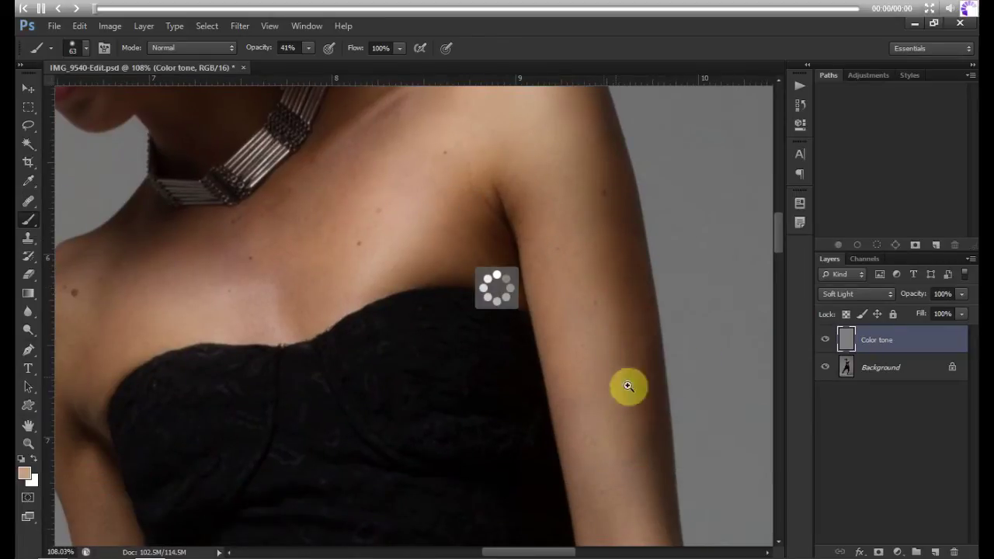
Step: Continue painting the skin tone down the same arm over the elbow, forearm and back of the hand
{"action": "scroll", "coordinate": [572, 384], "scroll_direction": "down", "scroll_amount": 3}
{"action": "mouse_move", "coordinate": [602, 399]}
{"action": "left_mouse_down"}
{"action": "mouse_move", "coordinate": [572, 321]}
{"action": "mouse_move", "coordinate": [588, 366]}
{"action": "mouse_move", "coordinate": [589, 335]}
{"action": "left_mouse_up"}
{"action": "mouse_move", "coordinate": [588, 300]}
{"action": "left_mouse_down"}
{"action": "mouse_move", "coordinate": [594, 415]}
{"action": "mouse_move", "coordinate": [583, 385]}
{"action": "mouse_move", "coordinate": [582, 394]}
{"action": "mouse_move", "coordinate": [600, 454]}
{"action": "mouse_move", "coordinate": [592, 484]}
{"action": "mouse_move", "coordinate": [616, 414]}
{"action": "mouse_move", "coordinate": [598, 285]}
{"action": "left_mouse_up"}
{"action": "scroll", "coordinate": [605, 420], "scroll_direction": "up", "scroll_amount": 3}
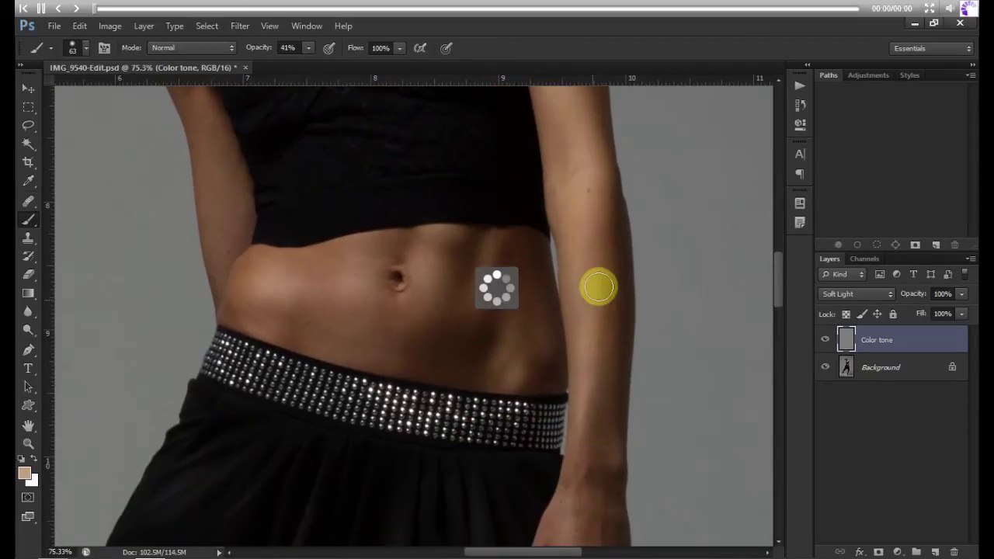
{"action": "left_click_drag", "start_coordinate": [611, 459], "coordinate": [593, 339]}
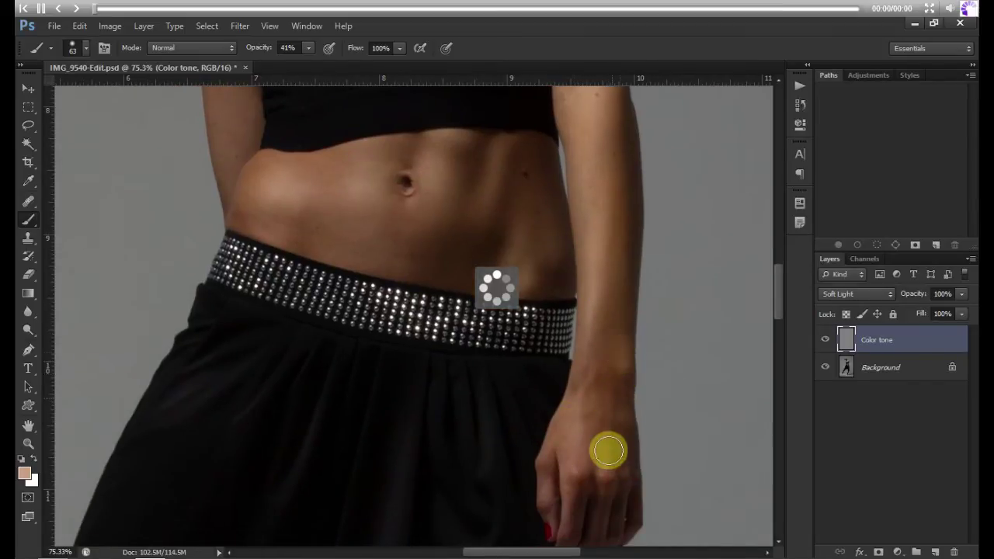
{"action": "left_click_drag", "start_coordinate": [611, 466], "coordinate": [598, 340]}
{"action": "mouse_move", "coordinate": [586, 413]}
{"action": "left_mouse_down"}
{"action": "mouse_move", "coordinate": [576, 458]}
{"action": "mouse_move", "coordinate": [583, 429]}
{"action": "mouse_move", "coordinate": [610, 428]}
{"action": "left_mouse_up"}
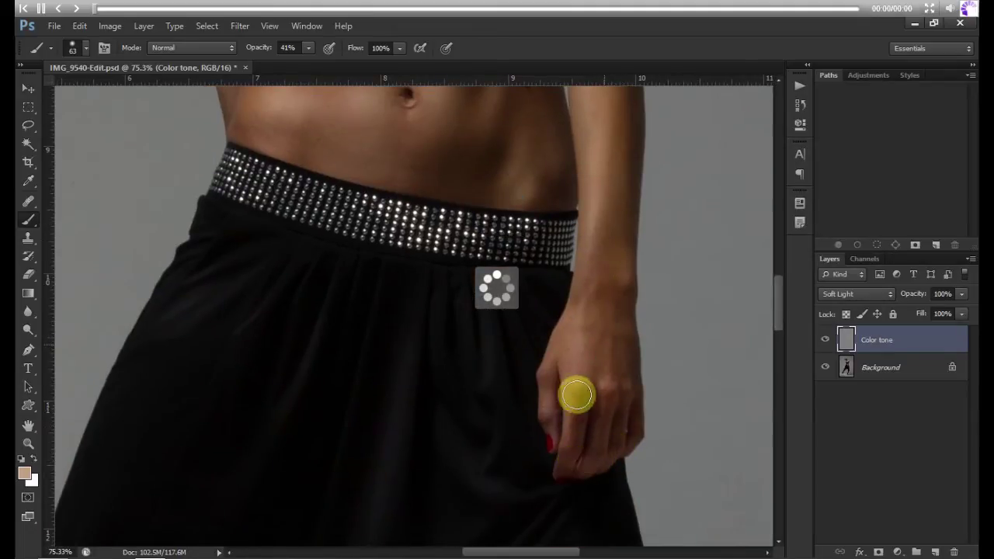
Step: Paint skin tone over the bare abdomen between the black top and the studded waistband
{"action": "left_click_drag", "start_coordinate": [508, 144], "coordinate": [519, 228]}
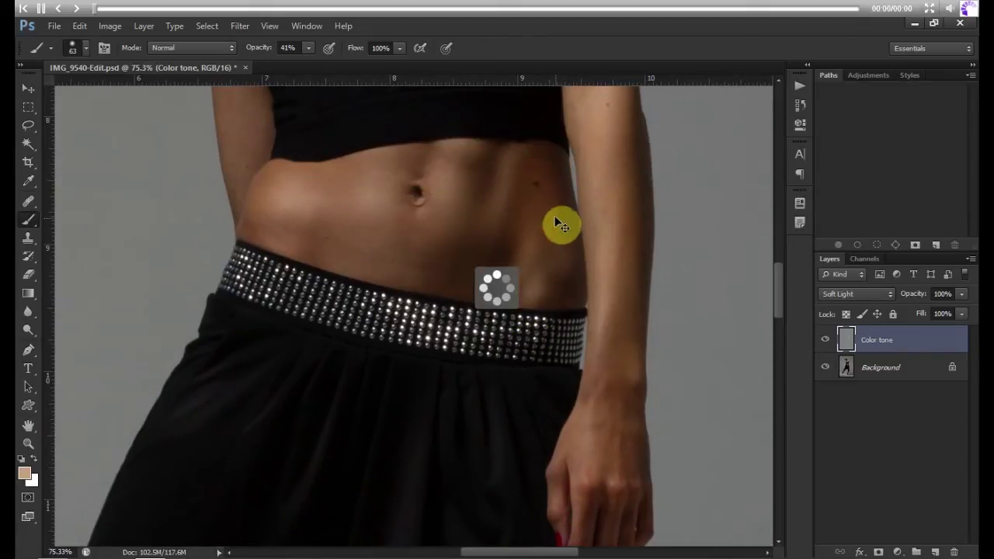
{"action": "left_click_drag", "start_coordinate": [543, 223], "coordinate": [353, 249]}
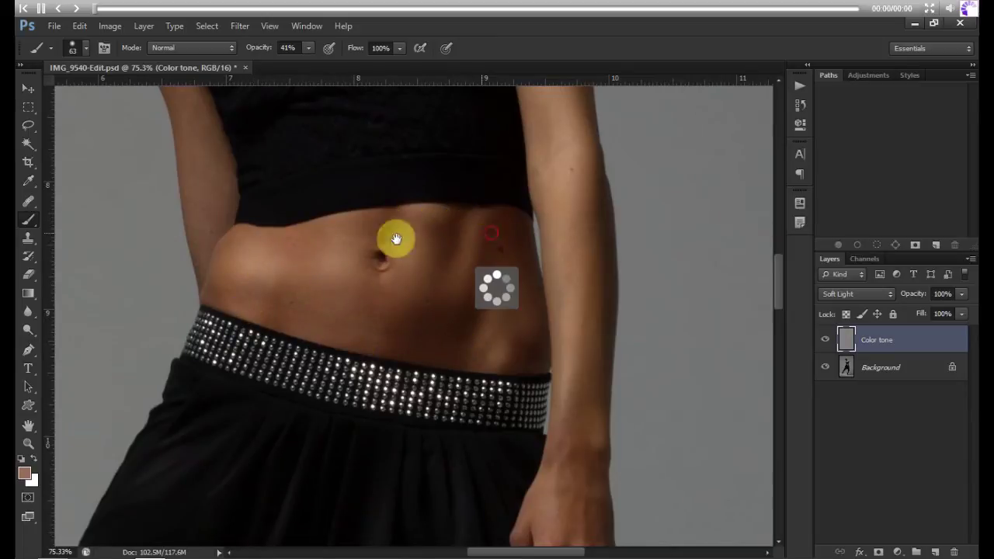
{"action": "left_click_drag", "start_coordinate": [349, 286], "coordinate": [376, 325]}
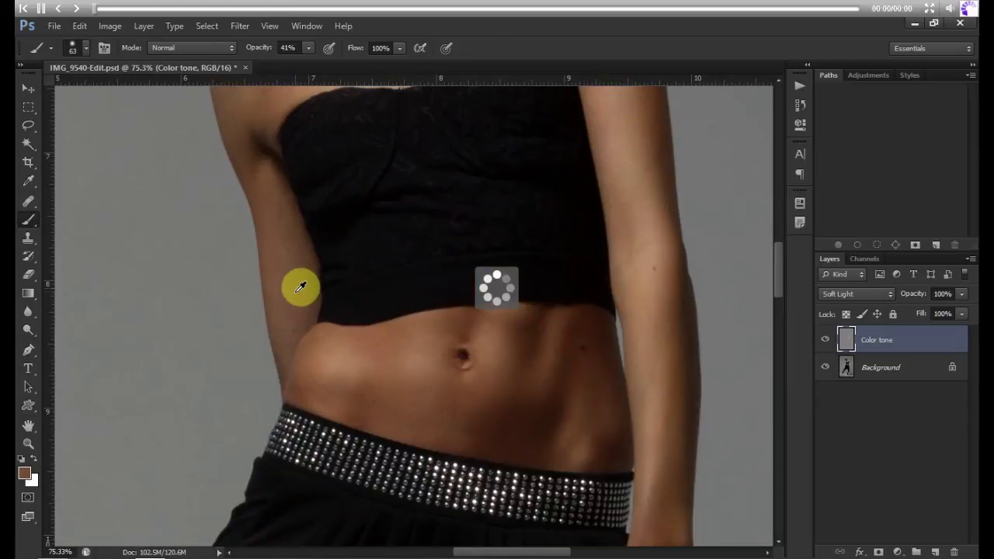
Step: Sample a warm skin tone from the lit side of the waist and paint it over the arm behind the back
{"action": "left_click_drag", "start_coordinate": [300, 287], "coordinate": [330, 311]}
{"action": "left_click", "coordinate": [339, 355], "text": "alt"}
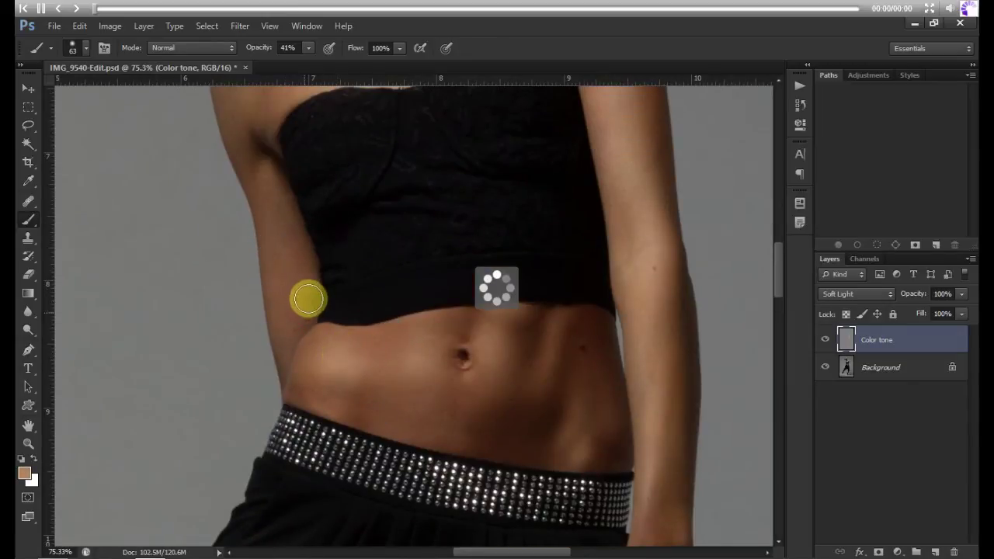
{"action": "mouse_move", "coordinate": [309, 299]}
{"action": "left_mouse_down"}
{"action": "mouse_move", "coordinate": [288, 342]}
{"action": "mouse_move", "coordinate": [292, 281]}
{"action": "mouse_move", "coordinate": [275, 209]}
{"action": "mouse_move", "coordinate": [319, 294]}
{"action": "left_mouse_up"}
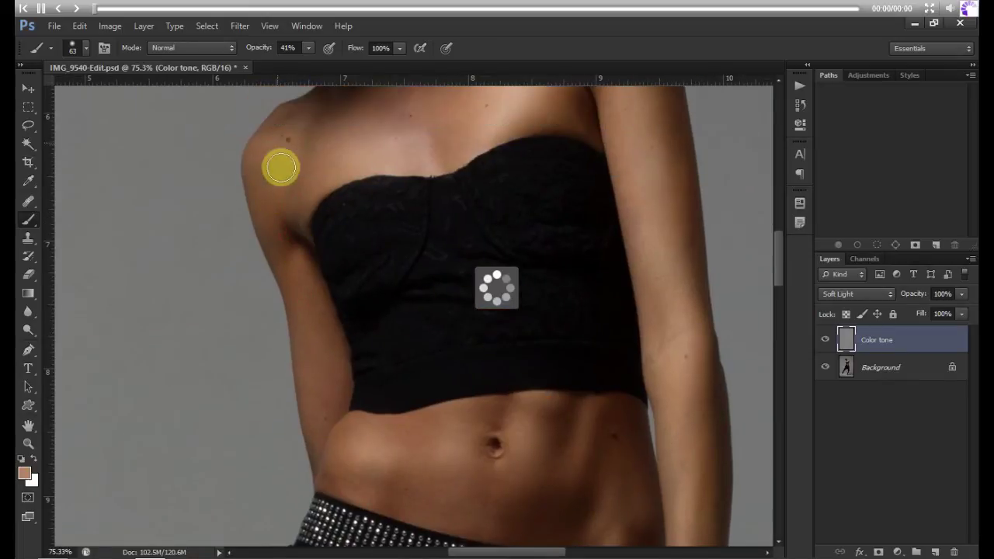
Step: Paint the warm skin tone over the lower shoulder, chest and neck to even out their color
{"action": "mouse_move", "coordinate": [281, 168]}
{"action": "left_mouse_down"}
{"action": "mouse_move", "coordinate": [300, 129]}
{"action": "mouse_move", "coordinate": [278, 146]}
{"action": "mouse_move", "coordinate": [297, 118]}
{"action": "mouse_move", "coordinate": [306, 161]}
{"action": "mouse_move", "coordinate": [365, 147]}
{"action": "mouse_move", "coordinate": [413, 152]}
{"action": "mouse_move", "coordinate": [363, 157]}
{"action": "mouse_move", "coordinate": [428, 158]}
{"action": "mouse_move", "coordinate": [418, 129]}
{"action": "left_mouse_up"}
{"action": "left_click_drag", "start_coordinate": [420, 126], "coordinate": [424, 195]}
{"action": "mouse_move", "coordinate": [429, 175]}
{"action": "left_mouse_down"}
{"action": "mouse_move", "coordinate": [353, 172]}
{"action": "mouse_move", "coordinate": [397, 170]}
{"action": "mouse_move", "coordinate": [346, 168]}
{"action": "mouse_move", "coordinate": [412, 170]}
{"action": "mouse_move", "coordinate": [377, 210]}
{"action": "mouse_move", "coordinate": [456, 144]}
{"action": "mouse_move", "coordinate": [434, 233]}
{"action": "left_mouse_up"}
{"action": "mouse_move", "coordinate": [373, 151]}
{"action": "left_mouse_down"}
{"action": "mouse_move", "coordinate": [403, 140]}
{"action": "mouse_move", "coordinate": [385, 111]}
{"action": "mouse_move", "coordinate": [387, 153]}
{"action": "mouse_move", "coordinate": [406, 175]}
{"action": "mouse_move", "coordinate": [437, 187]}
{"action": "mouse_move", "coordinate": [404, 212]}
{"action": "mouse_move", "coordinate": [373, 197]}
{"action": "left_mouse_up"}
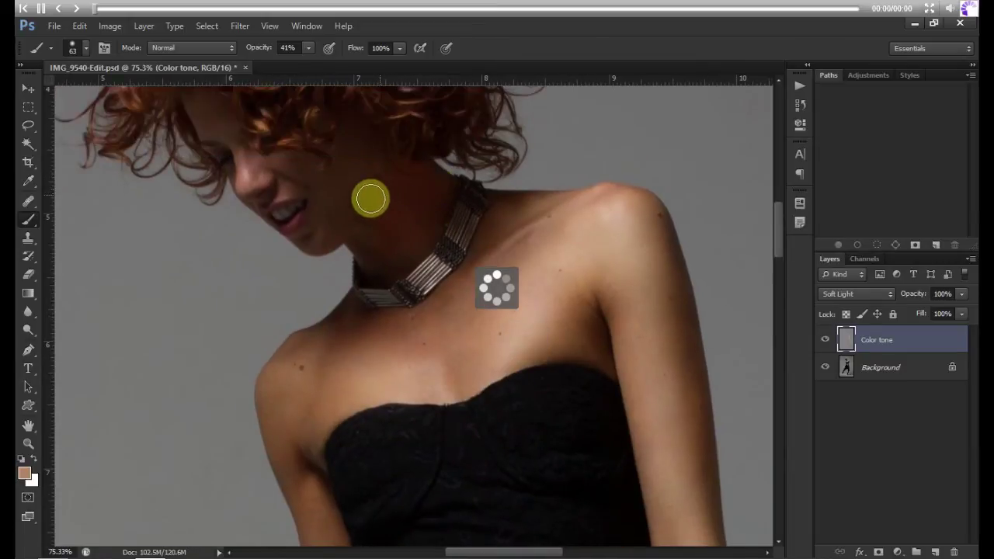
Step: Set the foreground color to 0% saturation and 50% brightness, and brush the stray tone off the black top at 100% opacity
{"action": "scroll", "coordinate": [475, 329], "scroll_direction": "down", "scroll_amount": 3}
{"action": "scroll", "coordinate": [489, 309], "scroll_direction": "up", "scroll_amount": 3}
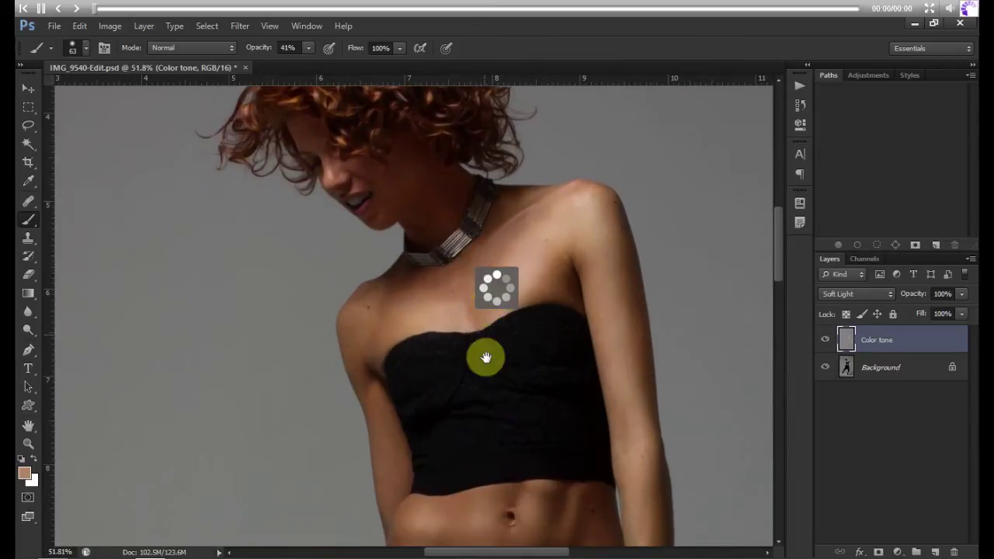
{"action": "mouse_move", "coordinate": [462, 341]}
{"action": "left_mouse_down"}
{"action": "mouse_move", "coordinate": [440, 291]}
{"action": "mouse_move", "coordinate": [504, 302]}
{"action": "mouse_move", "coordinate": [478, 274]}
{"action": "mouse_move", "coordinate": [441, 261]}
{"action": "mouse_move", "coordinate": [461, 260]}
{"action": "left_mouse_up"}
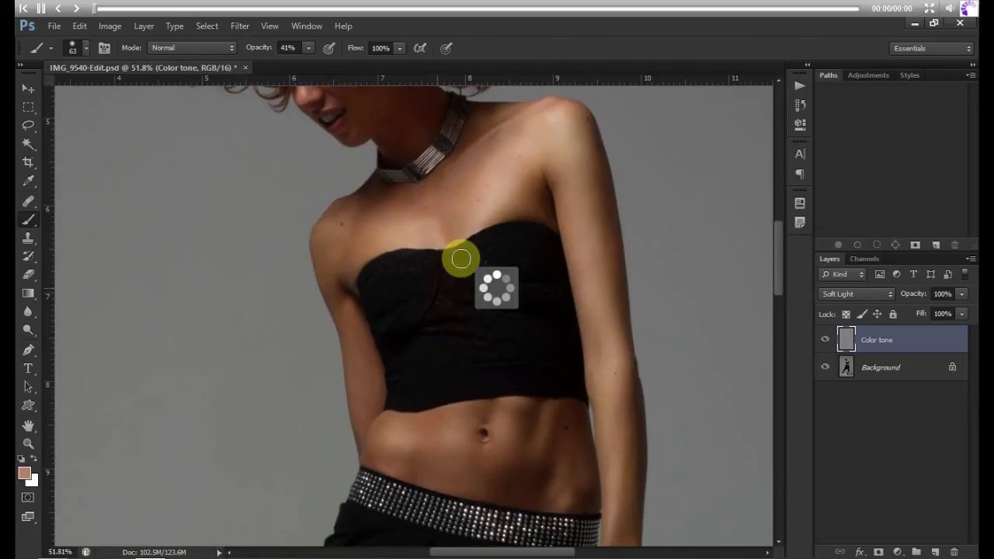
{"action": "left_click", "coordinate": [27, 476]}
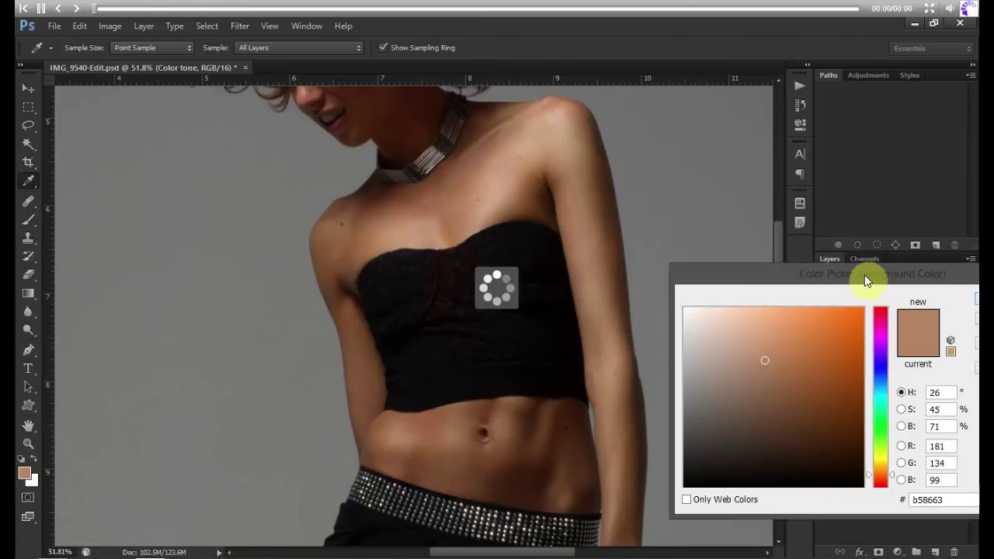
{"action": "mouse_move", "coordinate": [707, 289]}
{"action": "left_mouse_down"}
{"action": "mouse_move", "coordinate": [643, 317]}
{"action": "mouse_move", "coordinate": [584, 324]}
{"action": "mouse_move", "coordinate": [575, 311]}
{"action": "mouse_move", "coordinate": [571, 325]}
{"action": "left_mouse_up"}
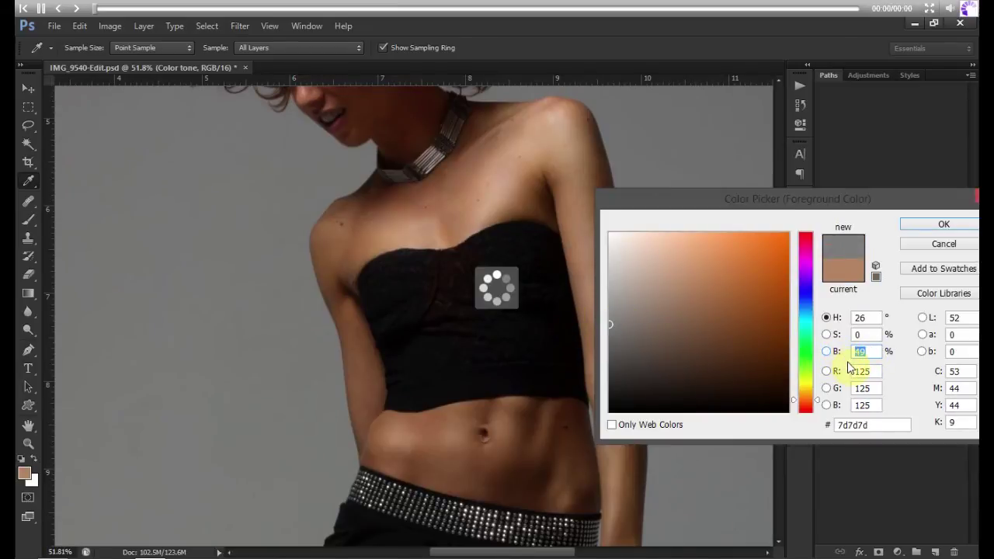
{"action": "type", "text": "50"}
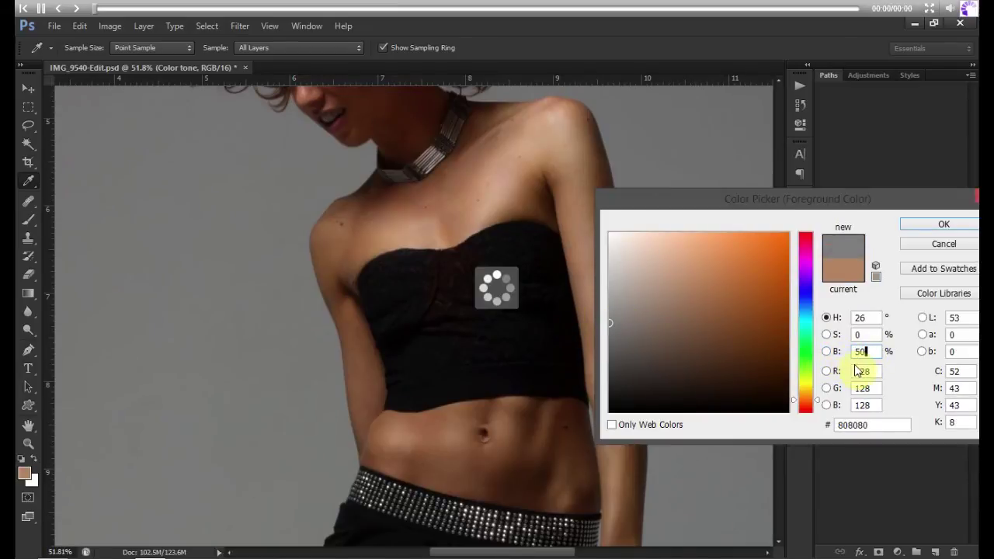
{"action": "left_click", "coordinate": [942, 224]}
{"action": "key", "text": "b"}
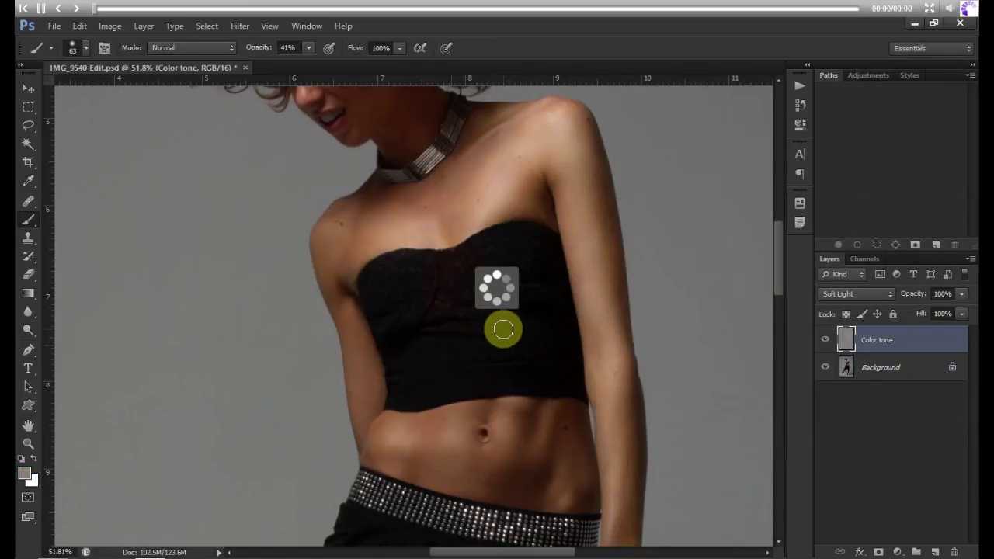
{"action": "left_click", "coordinate": [450, 337]}
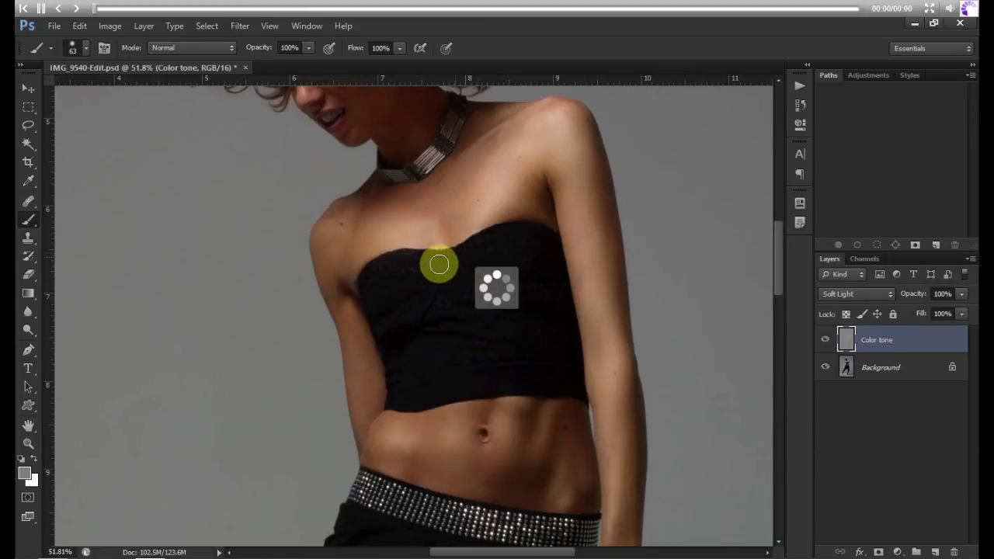
{"action": "left_click", "coordinate": [454, 272]}
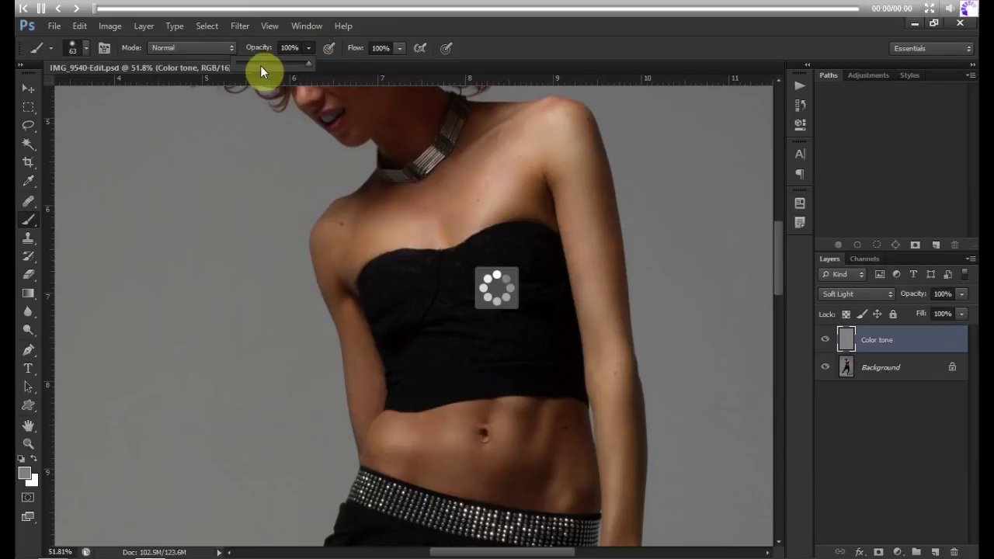
Step: Set the brush opacity to 30% and brush gray along the upper edge of the black top to clean up the skin tone boundary
{"action": "left_click_drag", "start_coordinate": [259, 63], "coordinate": [259, 64]}
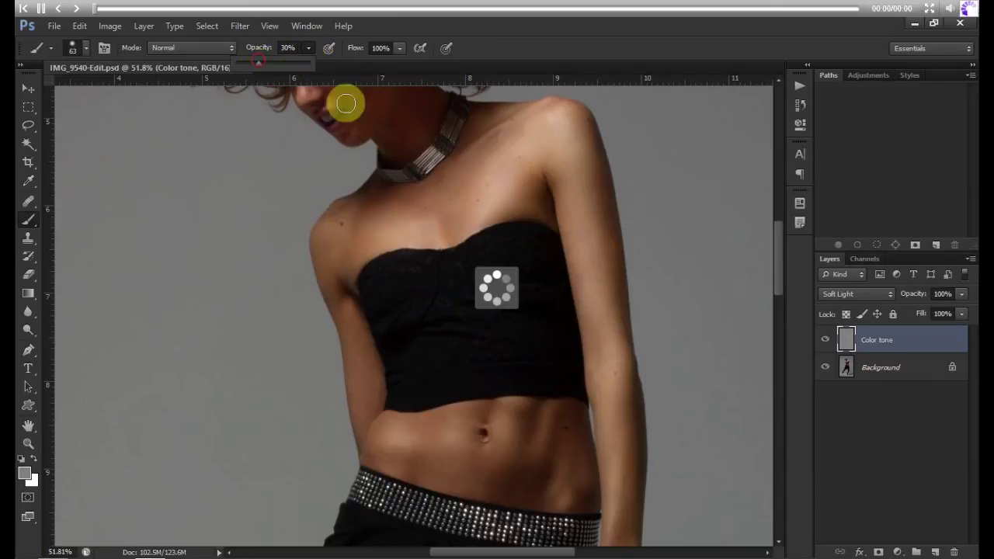
{"action": "left_click_drag", "start_coordinate": [427, 223], "coordinate": [475, 219]}
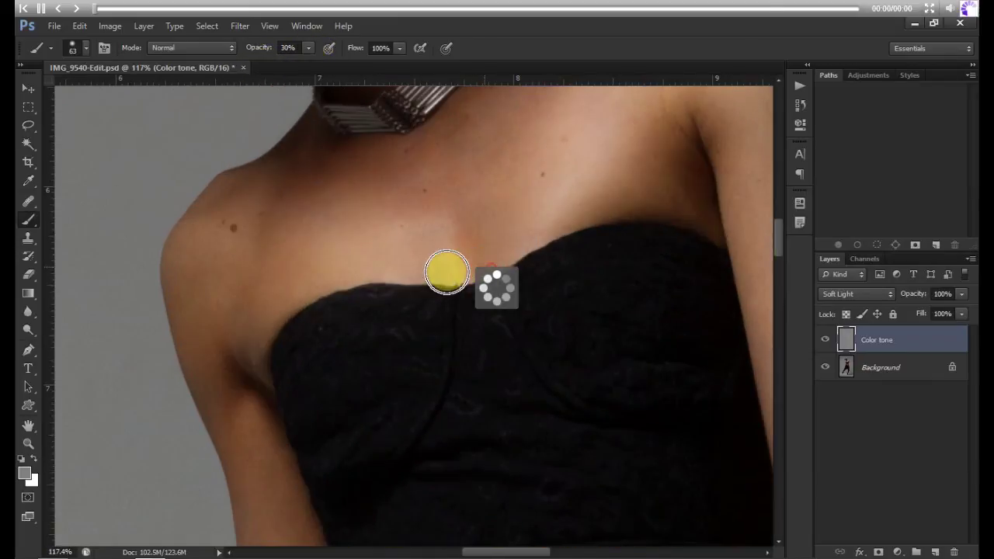
{"action": "mouse_move", "coordinate": [376, 273]}
{"action": "left_mouse_down"}
{"action": "mouse_move", "coordinate": [415, 284]}
{"action": "mouse_move", "coordinate": [288, 332]}
{"action": "left_mouse_up"}
{"action": "left_click", "coordinate": [443, 289]}
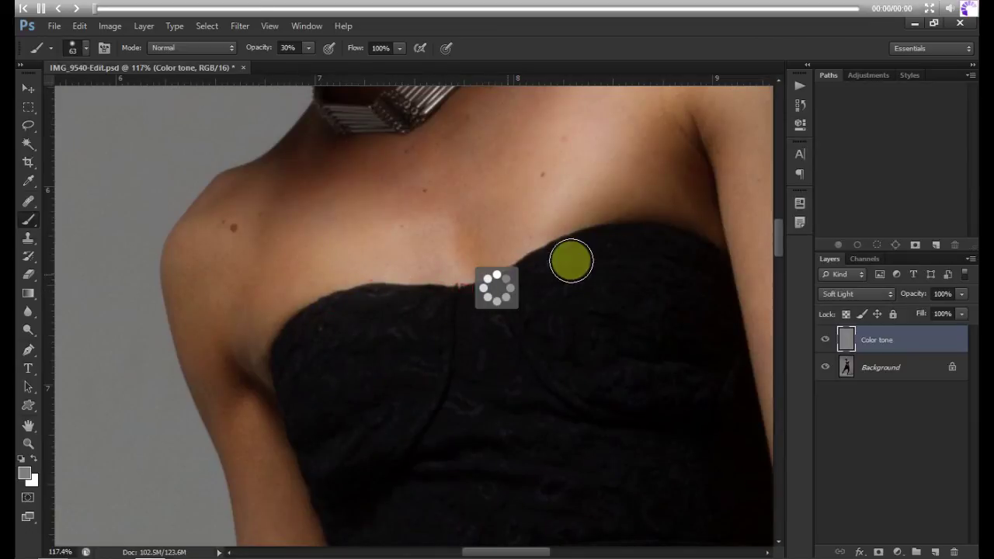
Step: Toggle the visibility of the Color tone layer to compare the skin before and after the color correction
{"action": "left_click", "coordinate": [825, 340]}
{"action": "left_click", "coordinate": [825, 342]}
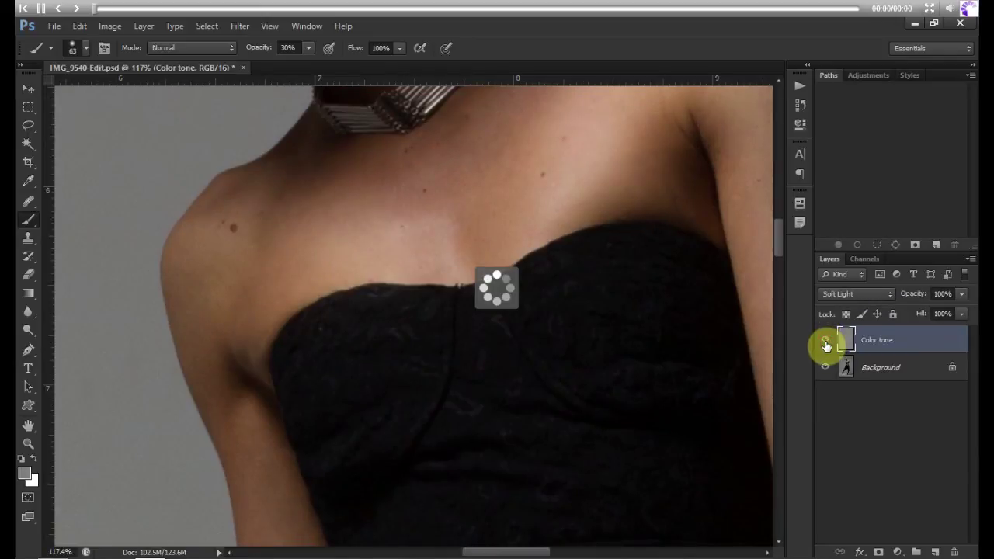
{"action": "left_click", "coordinate": [823, 342]}
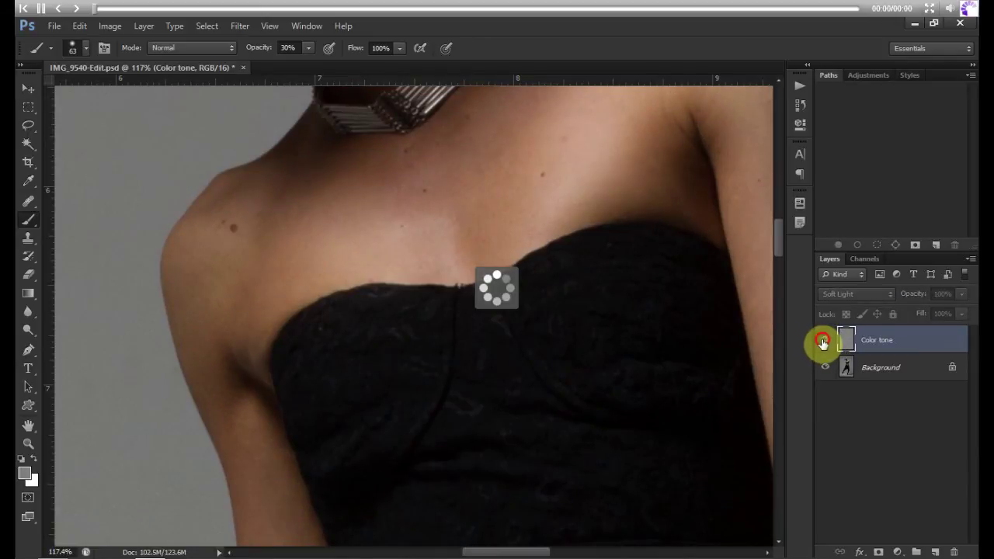
{"action": "left_click", "coordinate": [825, 342]}
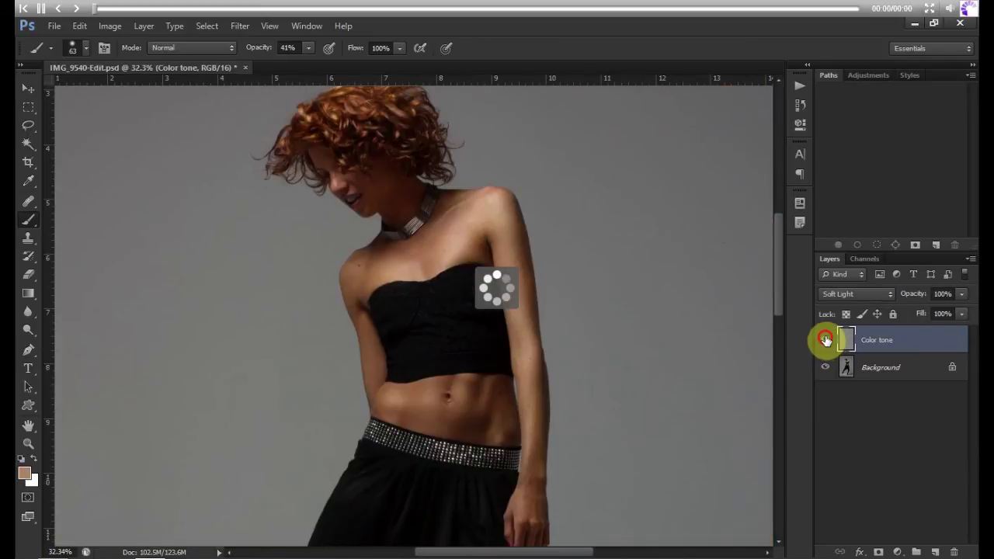
{"action": "left_click", "coordinate": [825, 339]}
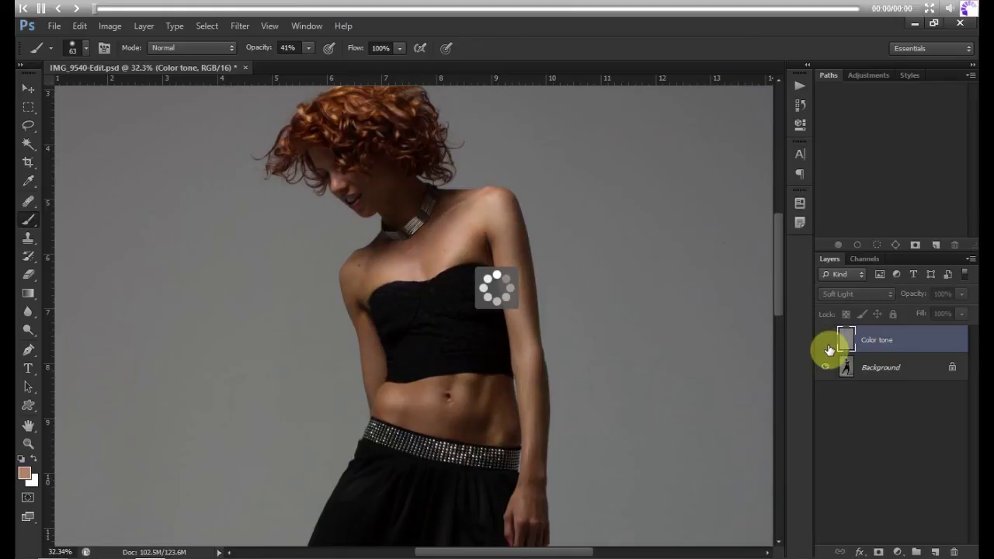
{"action": "left_click", "coordinate": [827, 342]}
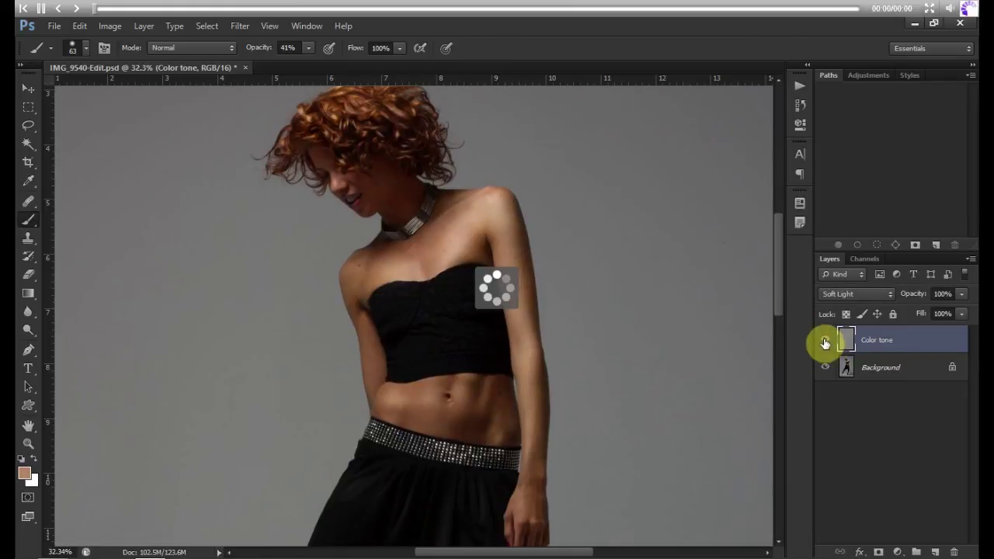
{"action": "left_click", "coordinate": [825, 343]}
{"action": "left_click", "coordinate": [826, 343]}
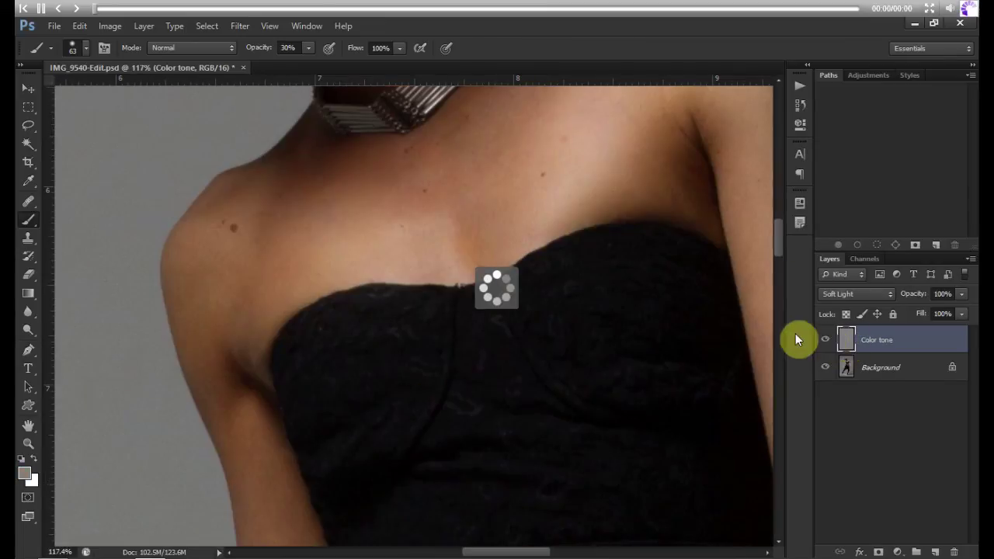
Step: Isolate the Color tone layer to examine the painted skin-tone strokes, toggling the Background layer's visibility to compare them with the full photo
{"action": "left_click_drag", "start_coordinate": [622, 316], "coordinate": [617, 319]}
{"action": "left_click", "coordinate": [826, 338], "text": "alt"}
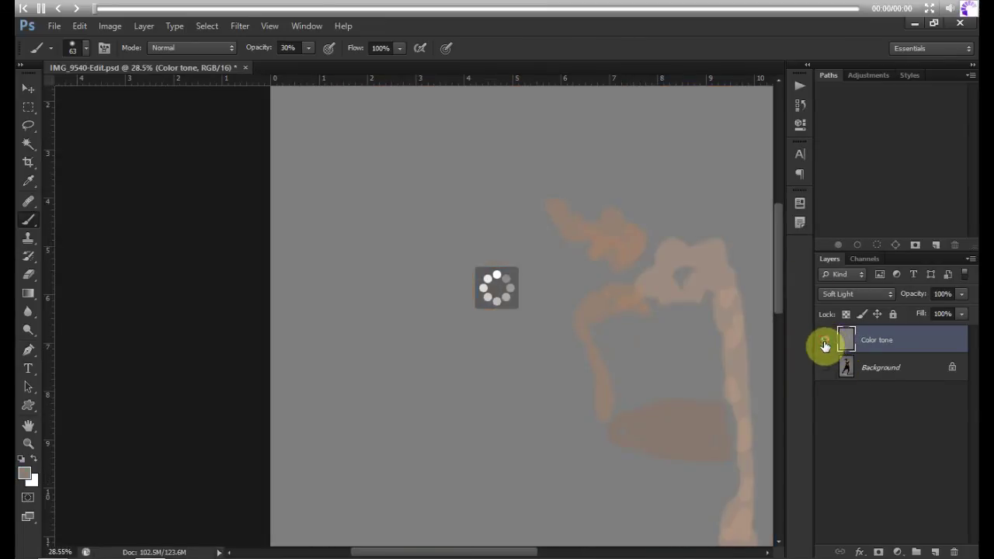
{"action": "left_click_drag", "start_coordinate": [673, 342], "coordinate": [508, 240]}
{"action": "left_click_drag", "start_coordinate": [578, 271], "coordinate": [528, 271]}
{"action": "left_click", "coordinate": [825, 368]}
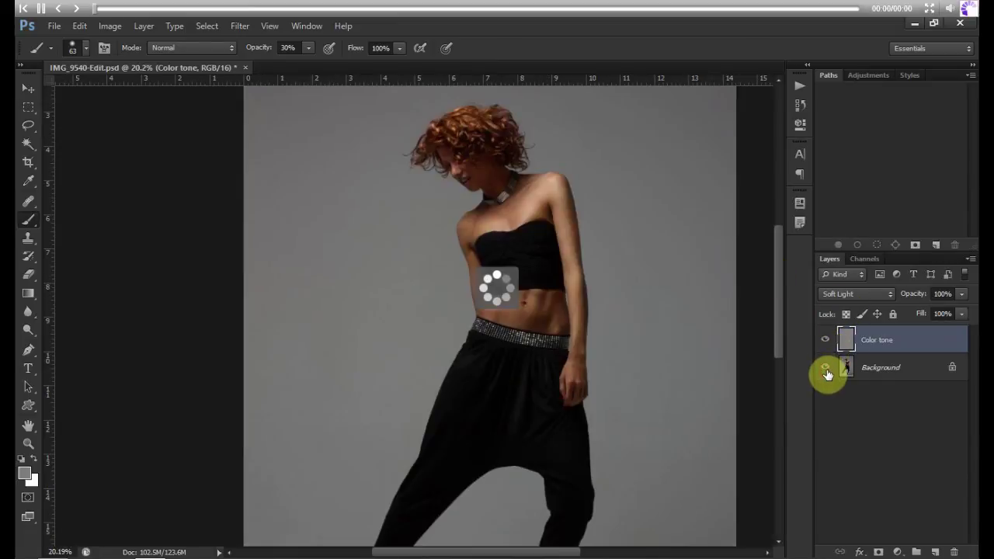
{"action": "left_click", "coordinate": [826, 371]}
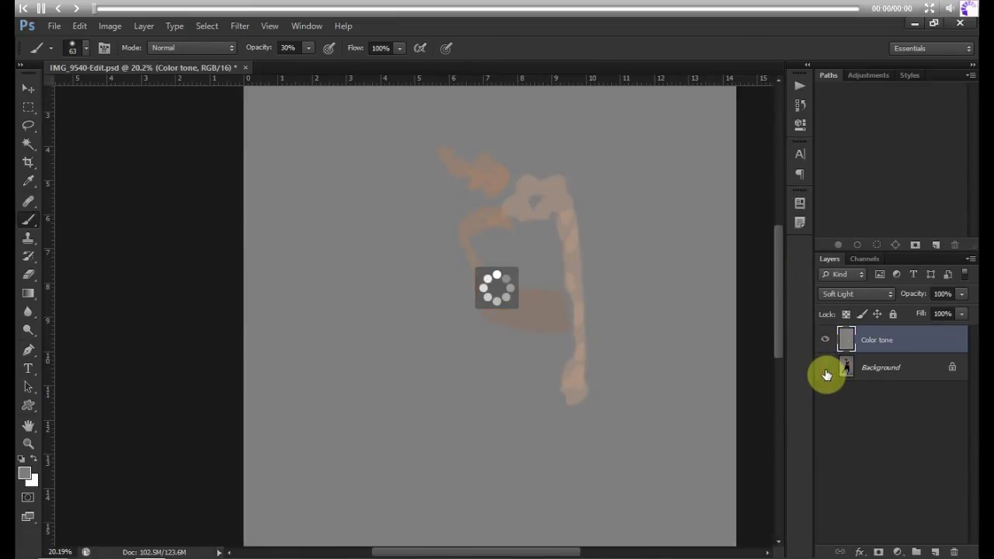